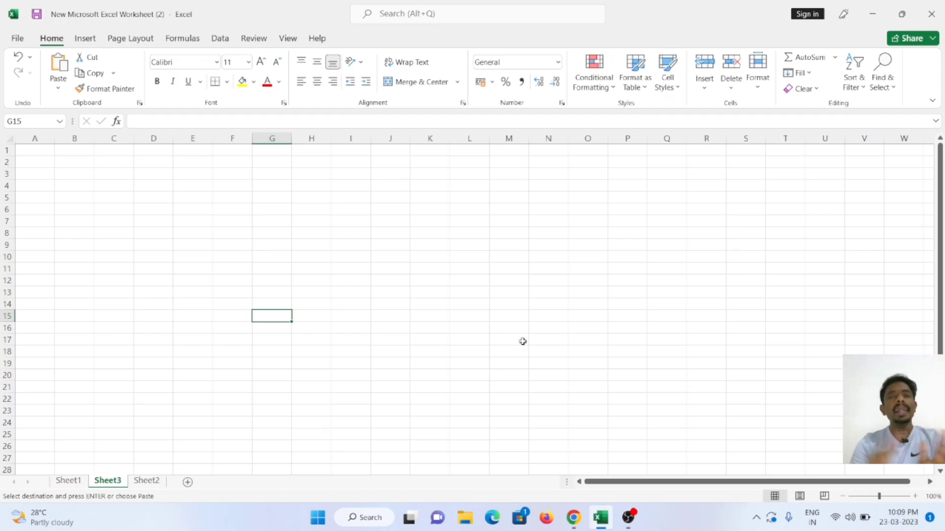
Step: Enter the column headers Height in A1 and Weight in B1 of Sheet3
click(30, 150)
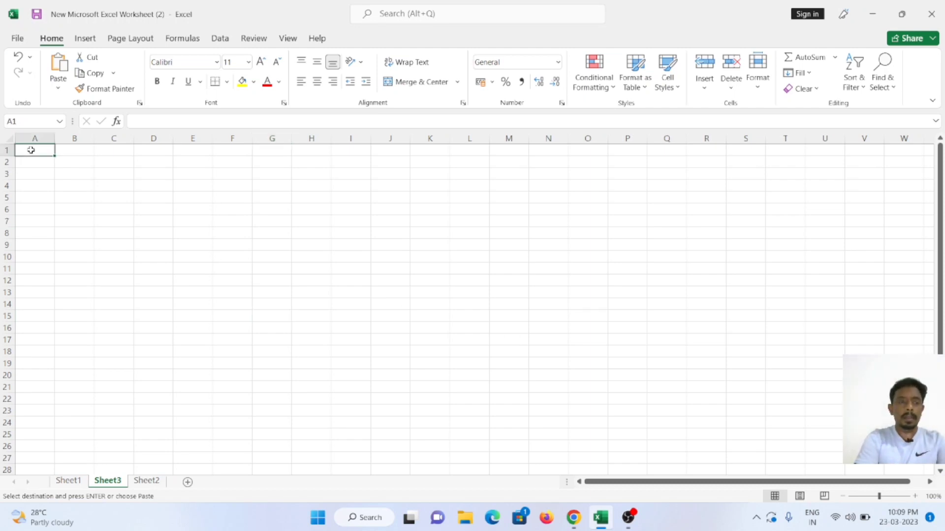
key(Caps_Lock)
text(H)
key(Caps_Lock)
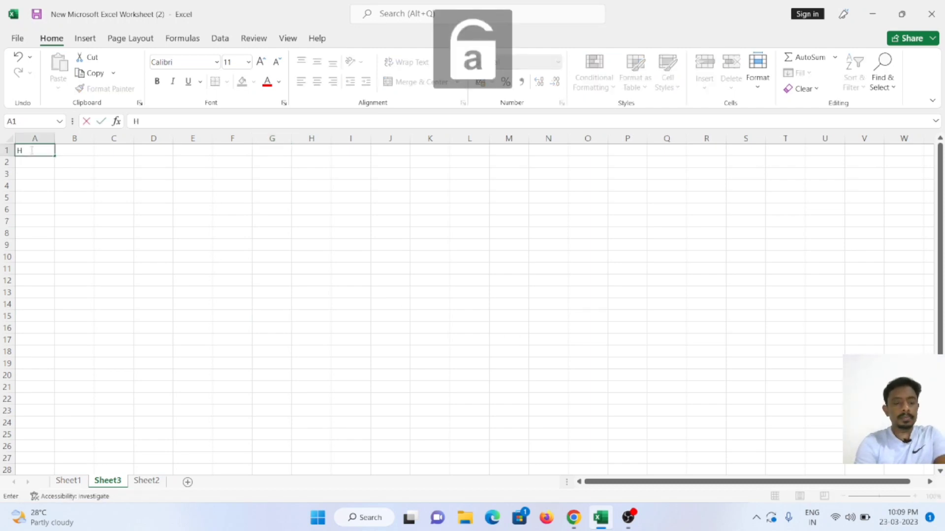
text(eight)
key(Tab)
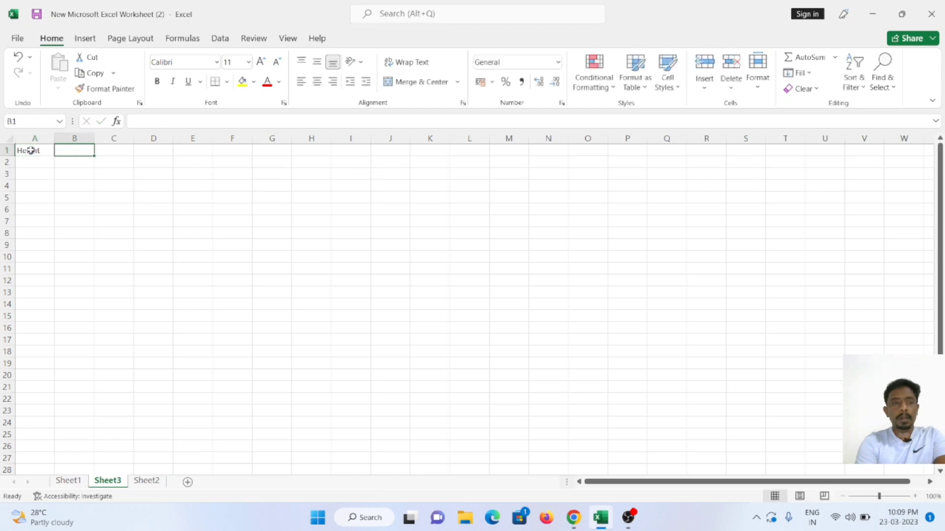
key(Caps_Lock)
text(W)
key(Caps_Lock)
text(eight)
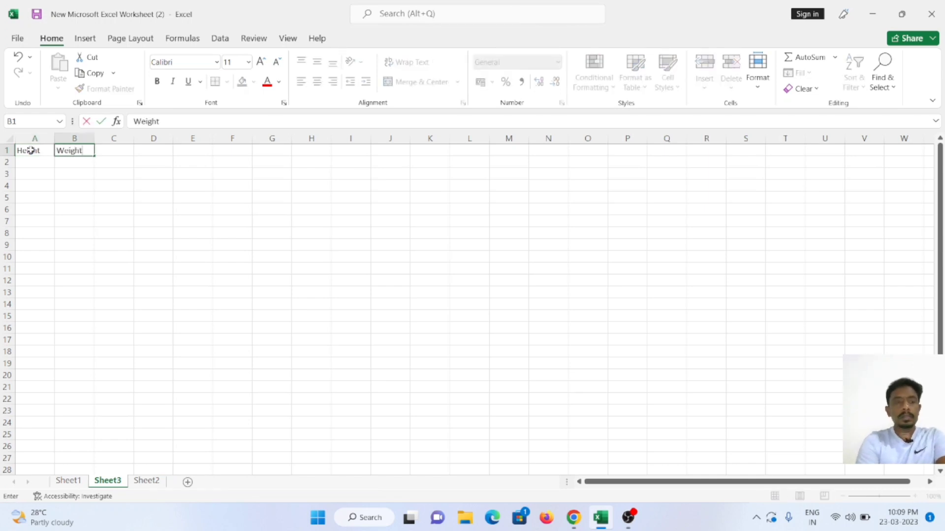
key(Return)
Step: Copy the height and weight values in A2:B11 of Sheet1 into Sheet3, starting at A2
key(Left)
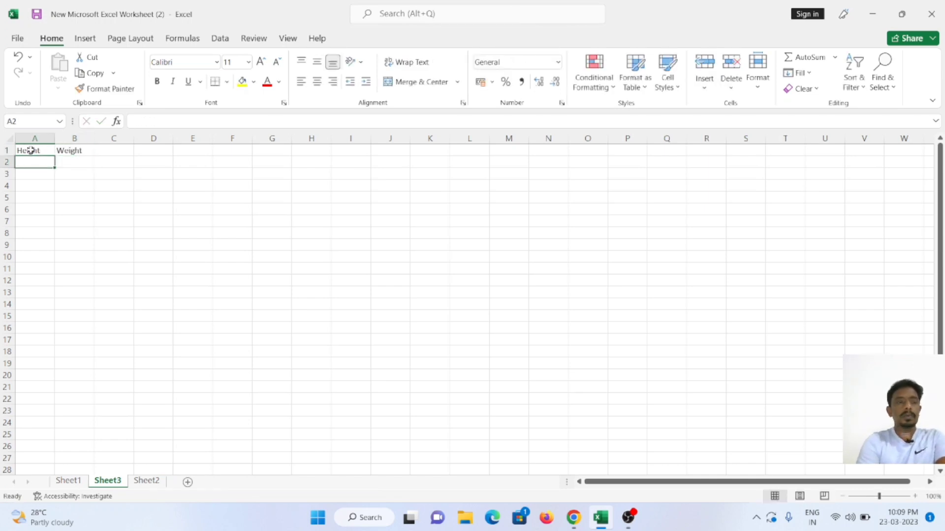
click(58, 487)
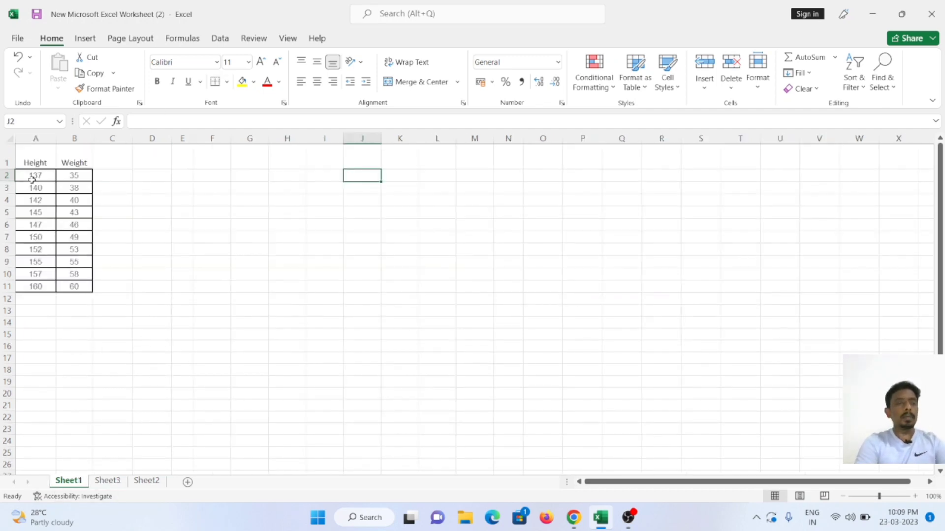
click(31, 178)
drag(63, 192, 69, 286)
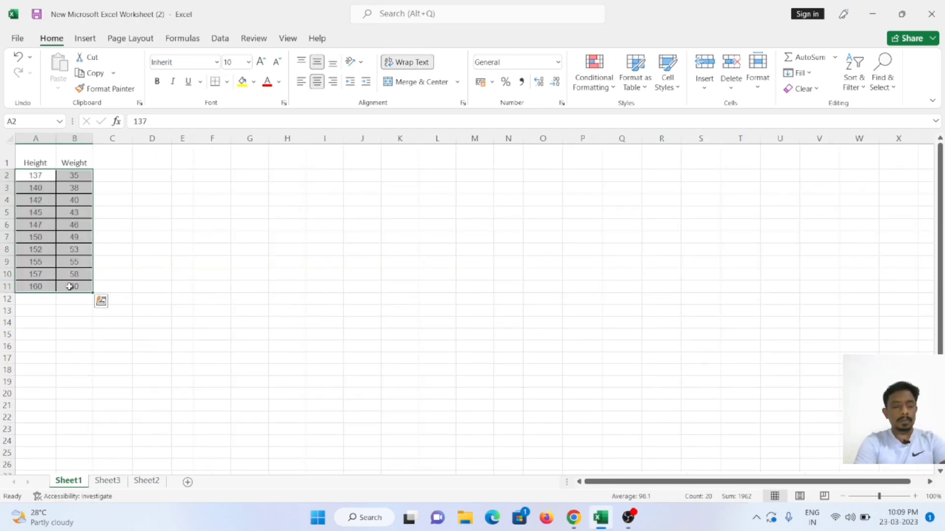
key(ctrl+c)
click(107, 481)
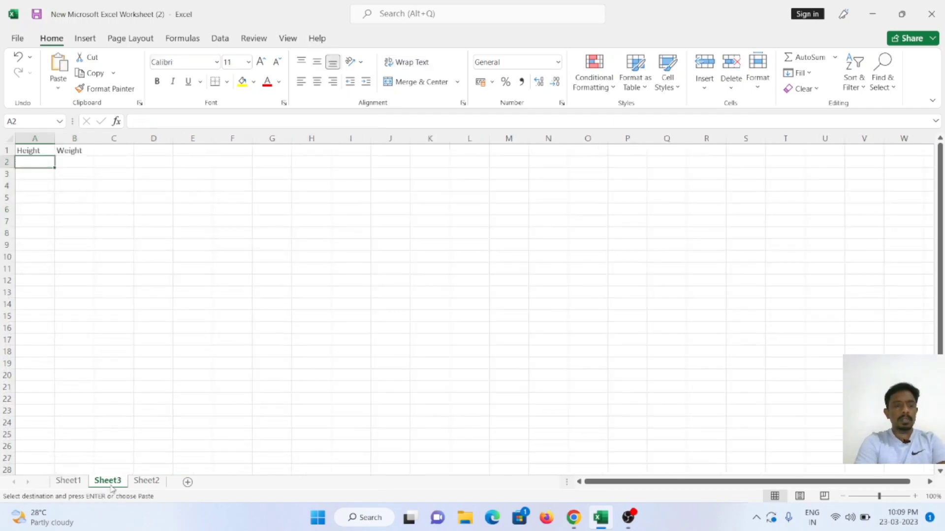
key(ctrl+v)
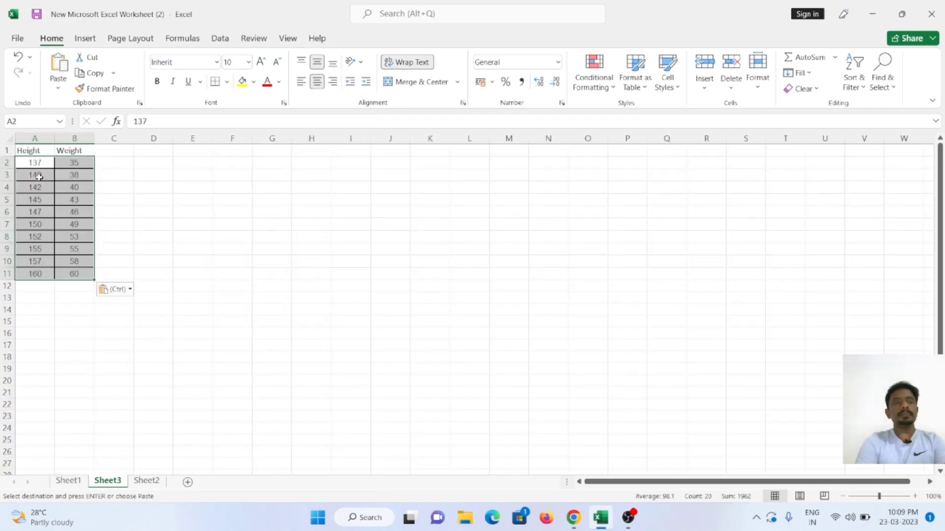
Step: Insert the recommended Scatter chart with connected points from the height and weight data in A1:B11
drag(29, 151, 62, 273)
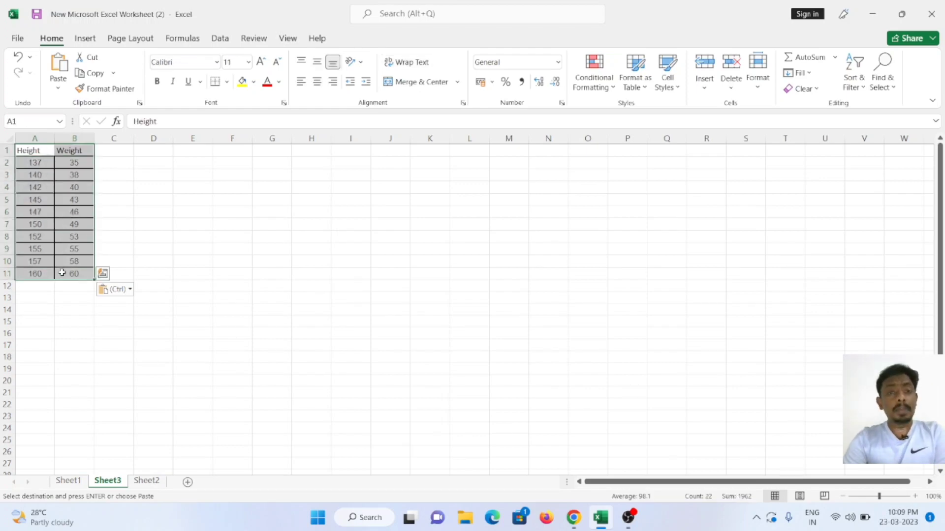
click(84, 39)
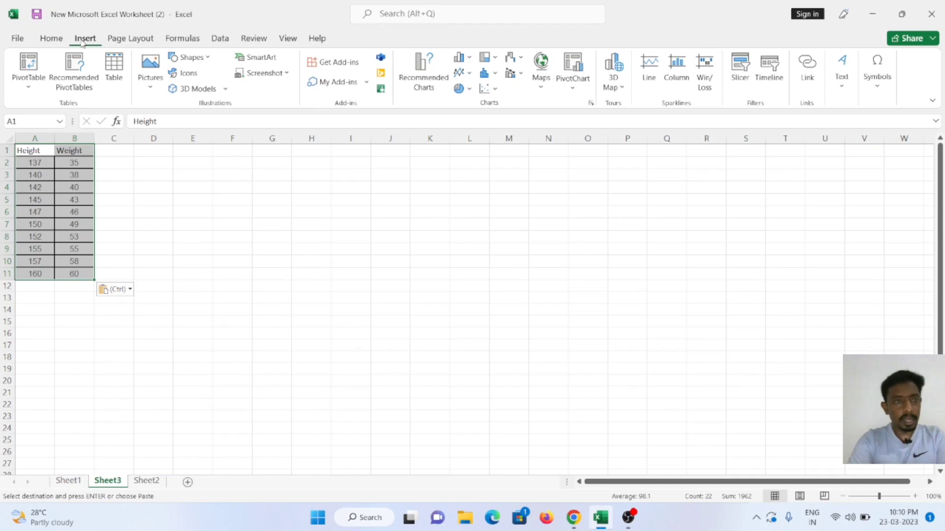
click(425, 70)
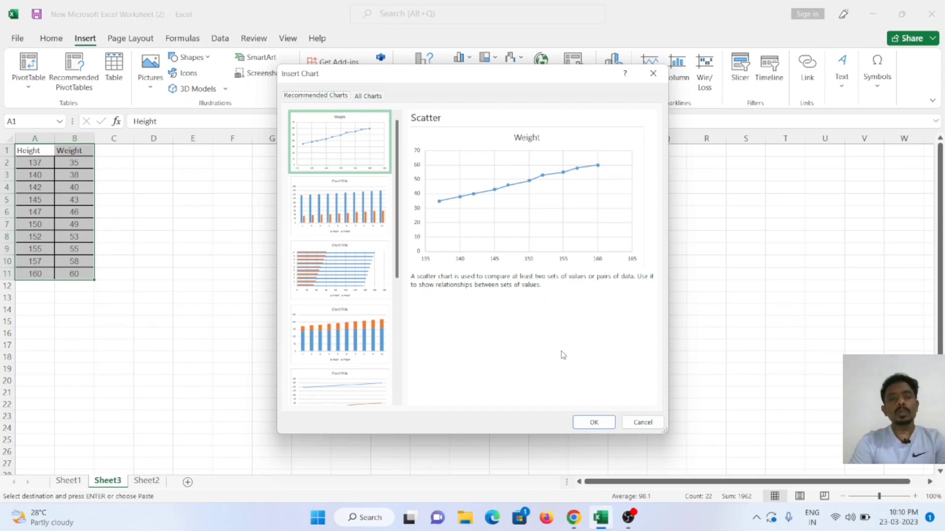
click(602, 422)
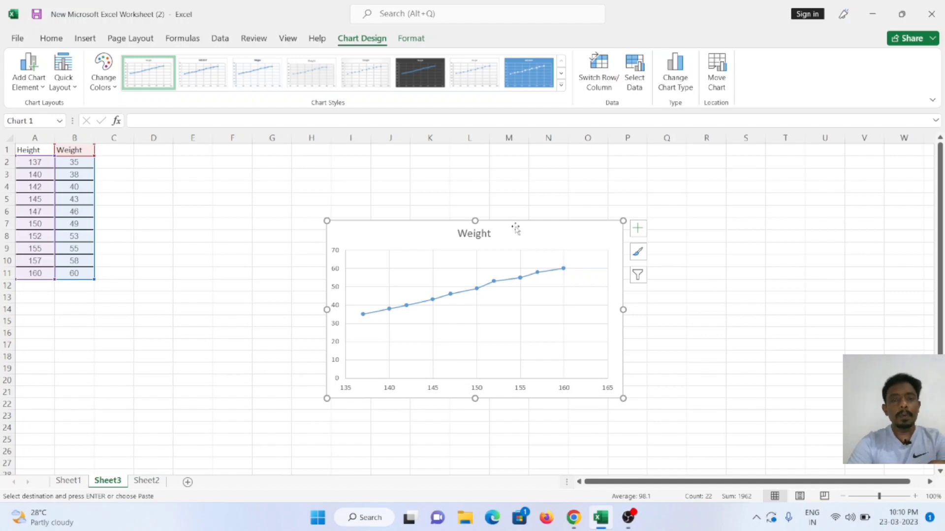
Step: Add axis titles to the Weight scatter chart
click(636, 230)
click(665, 292)
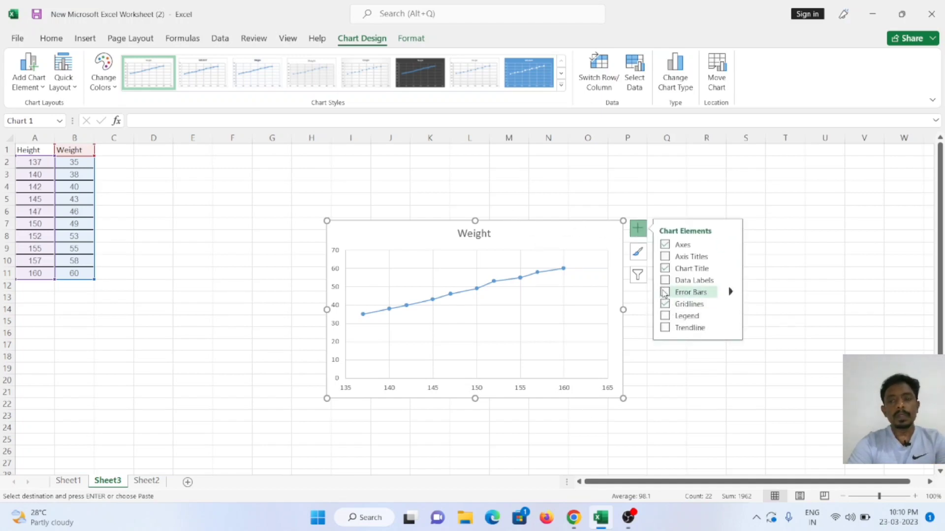
click(665, 257)
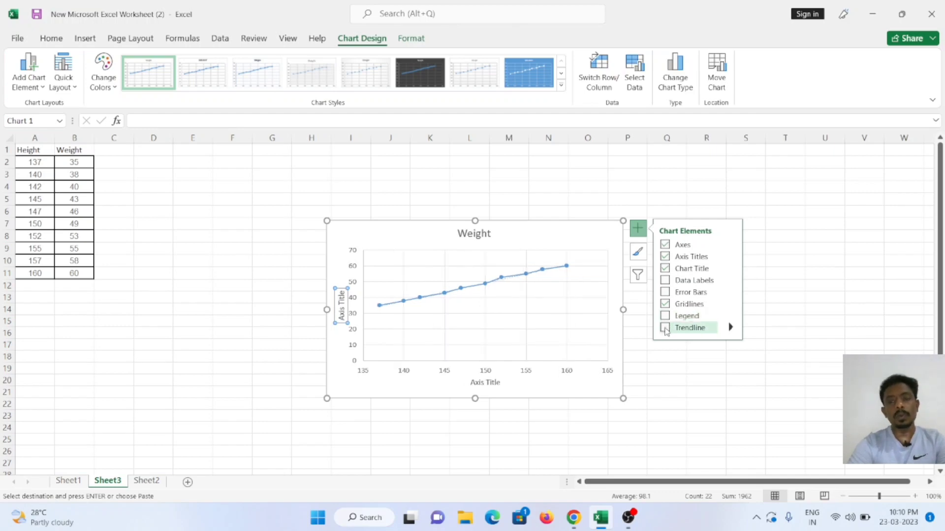
Step: Try the solid blue chart style, and switch the chart to the dark grey style with a glowing line
click(540, 68)
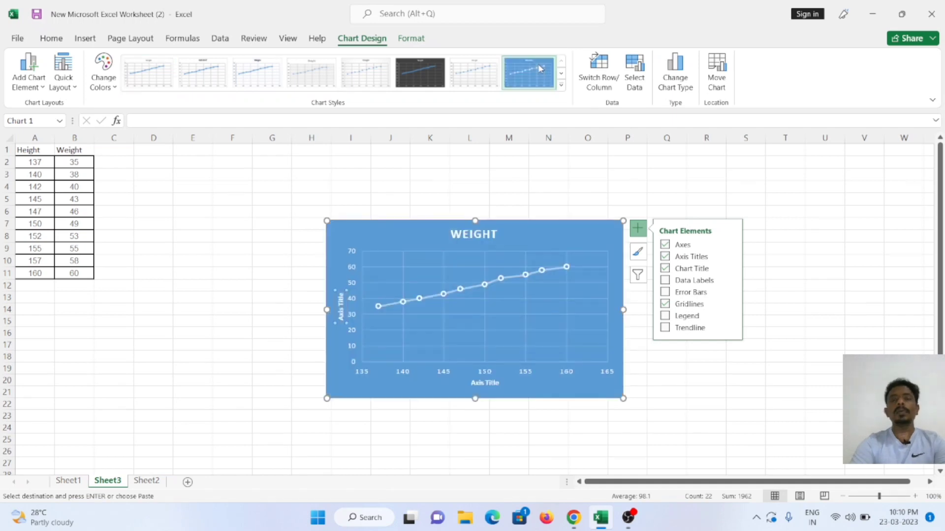
click(427, 64)
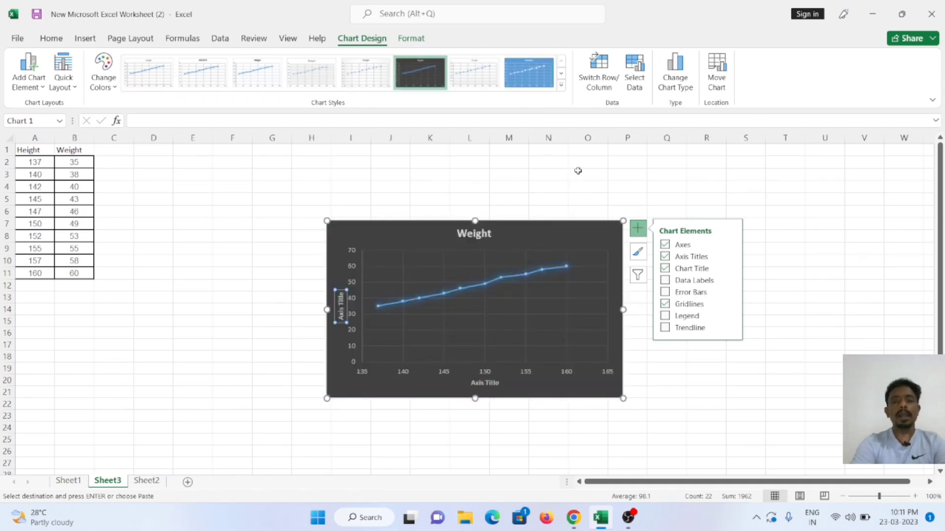
click(788, 261)
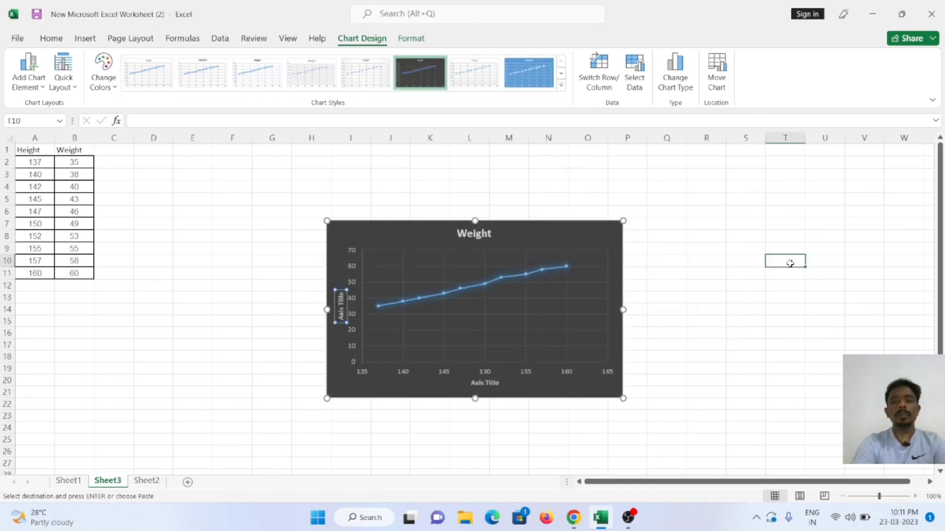
Step: Enlarge the chart to cover about columns G to R and rows 3 to 24, leaving its area formatting as is
click(621, 227)
drag(621, 226, 699, 174)
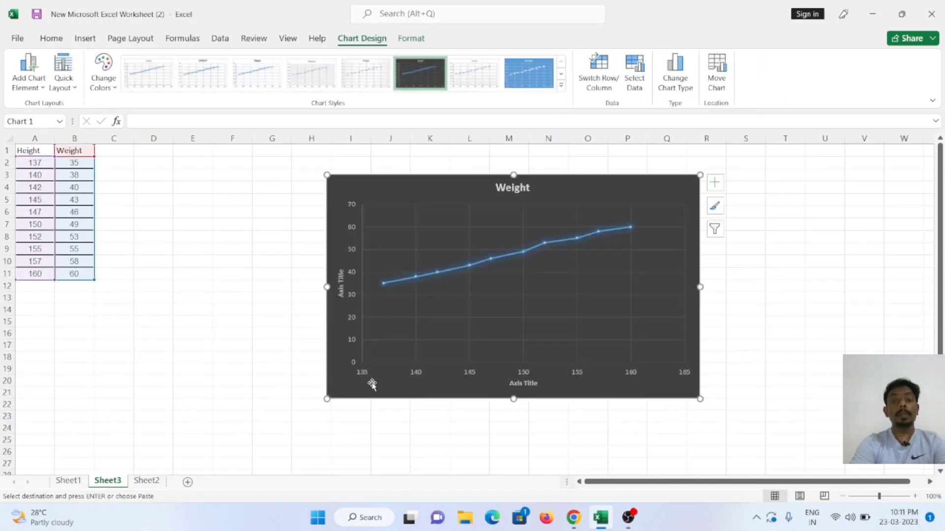
drag(327, 399, 264, 437)
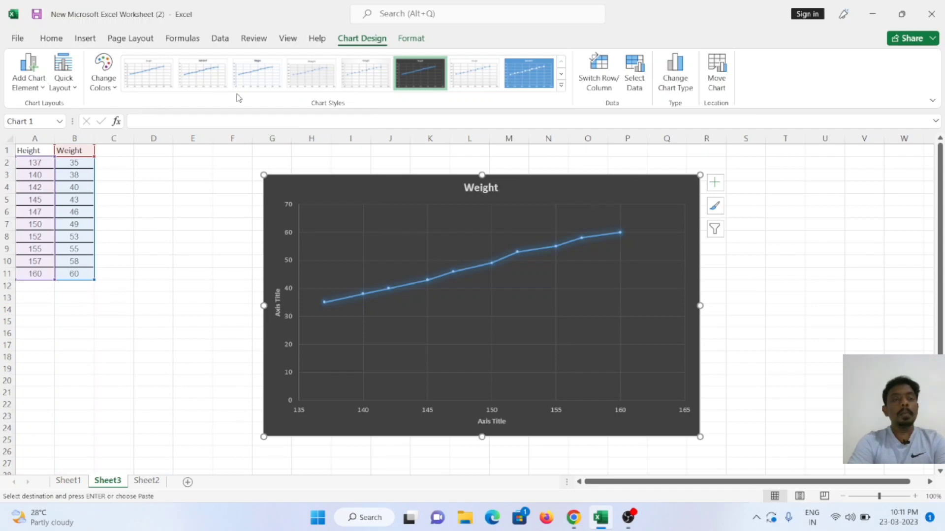
double_click(363, 182)
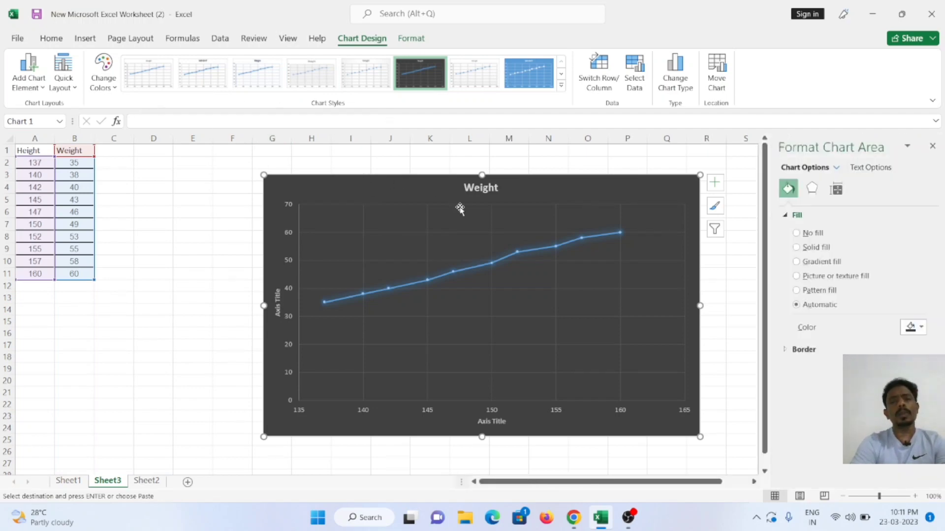
click(933, 146)
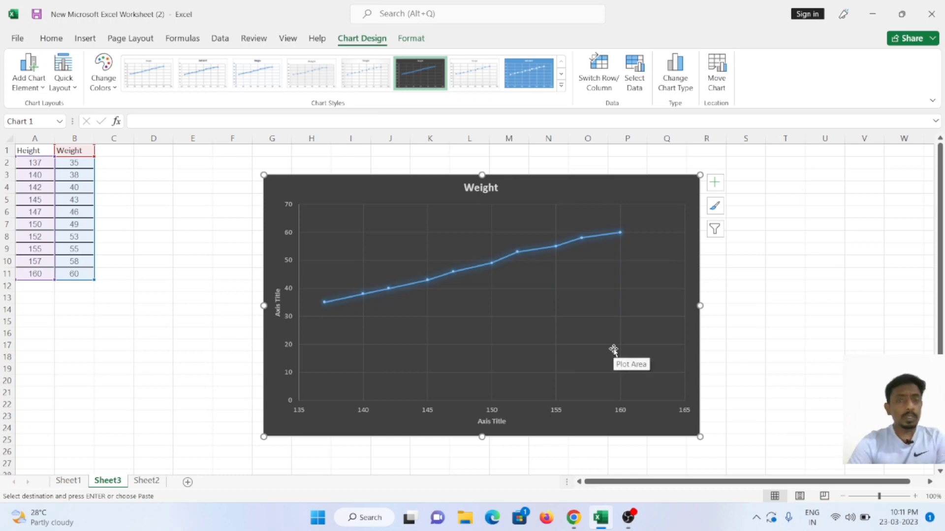
Step: Apply the white chart style with fine minor gridlines and recolour the chart with Monochromatic Palette 2
click(316, 72)
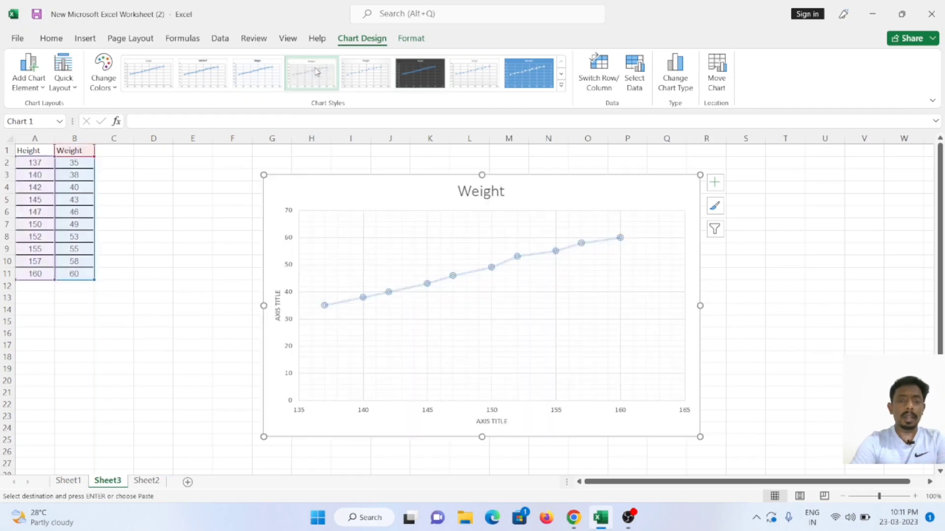
click(104, 79)
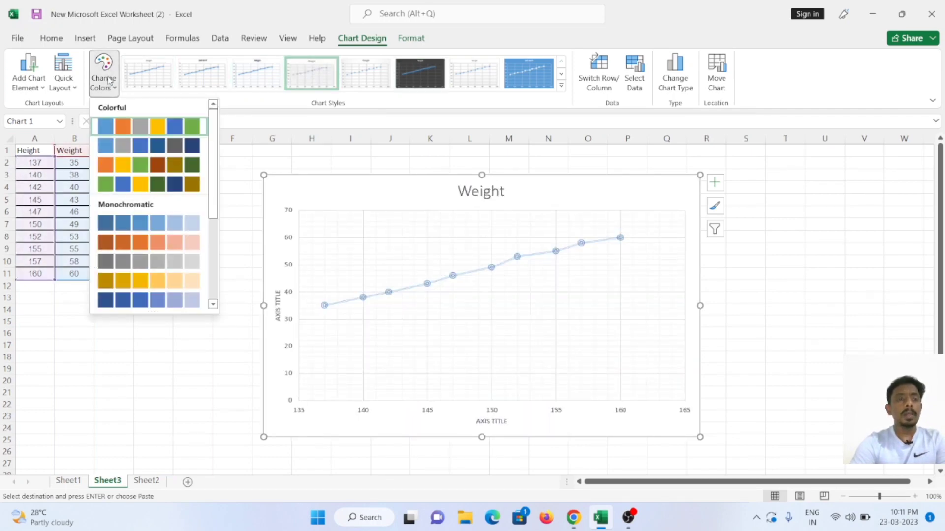
click(146, 246)
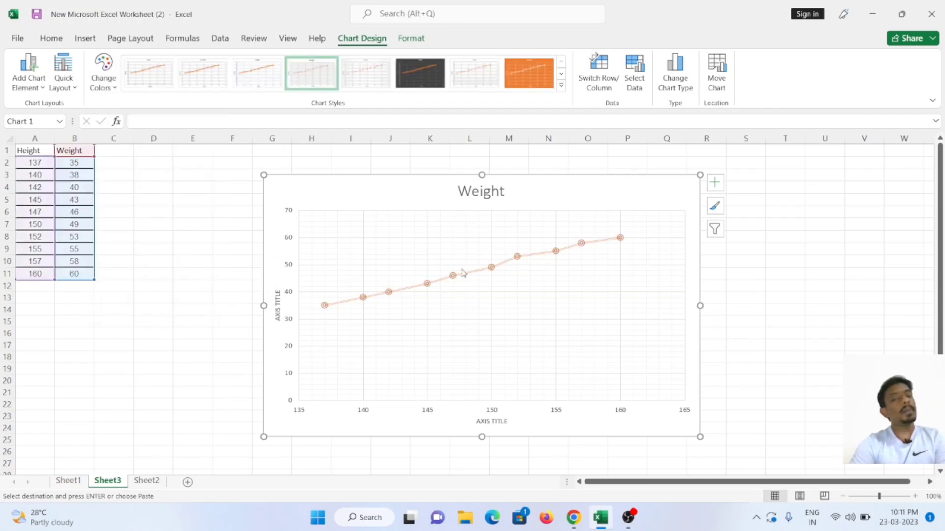
Step: Add data labels to the chart and apply the style with diamond markers and a patterned grey plot area
click(714, 182)
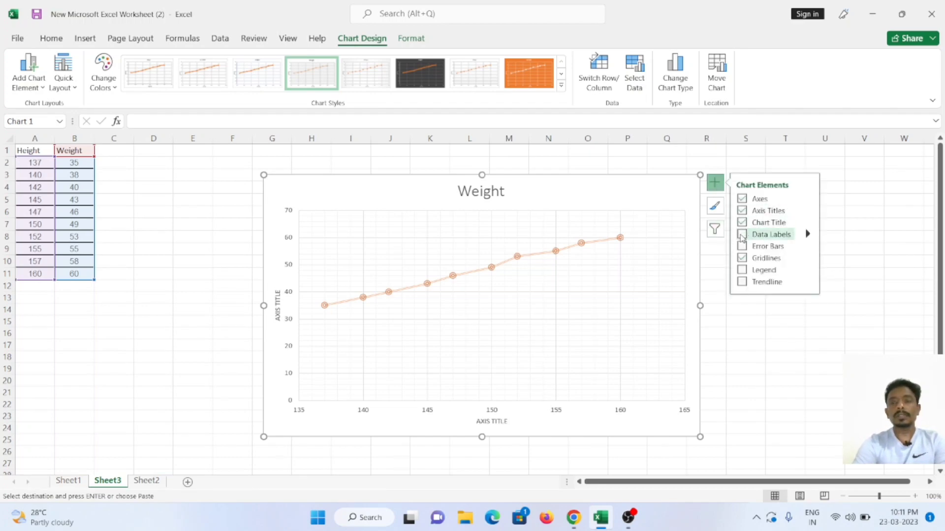
click(742, 236)
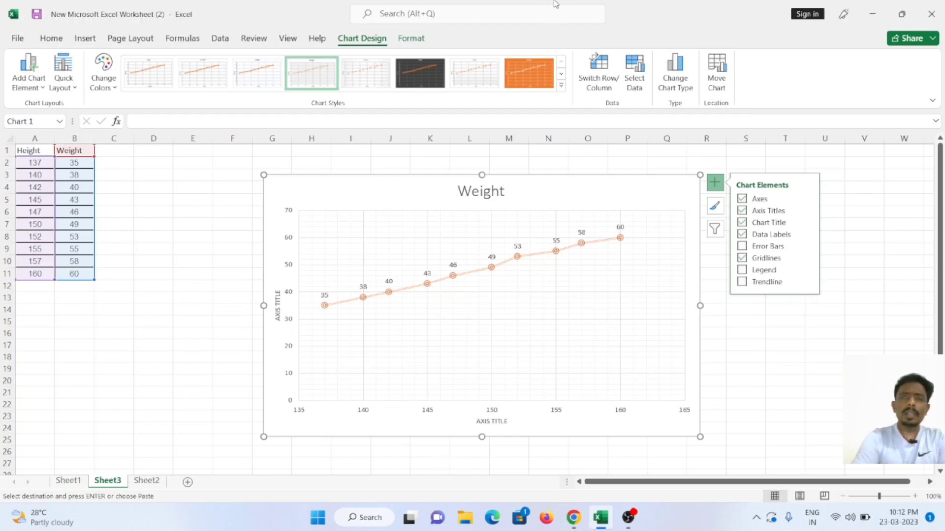
click(527, 87)
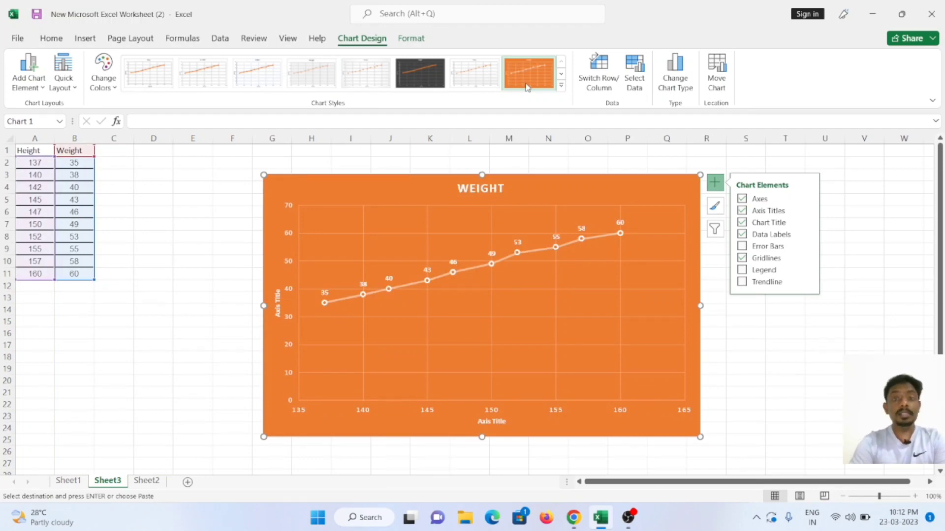
click(561, 85)
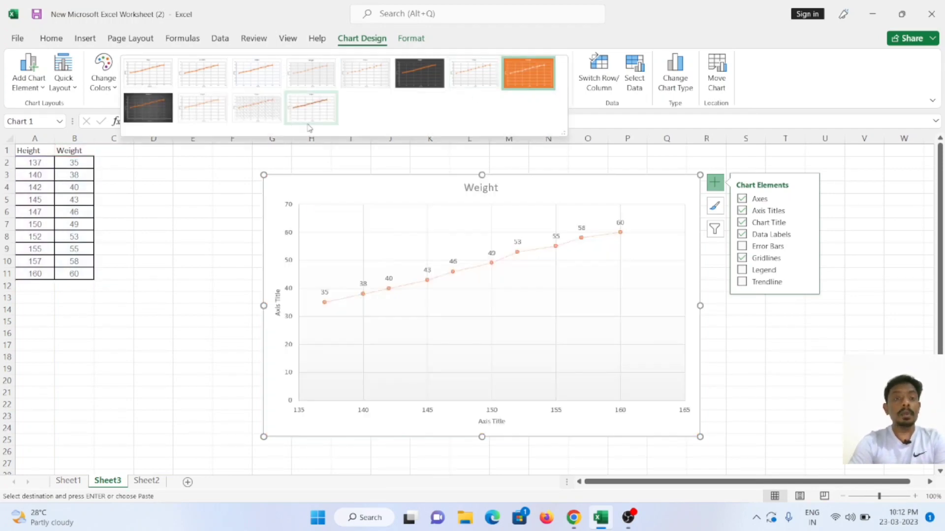
click(268, 108)
click(211, 196)
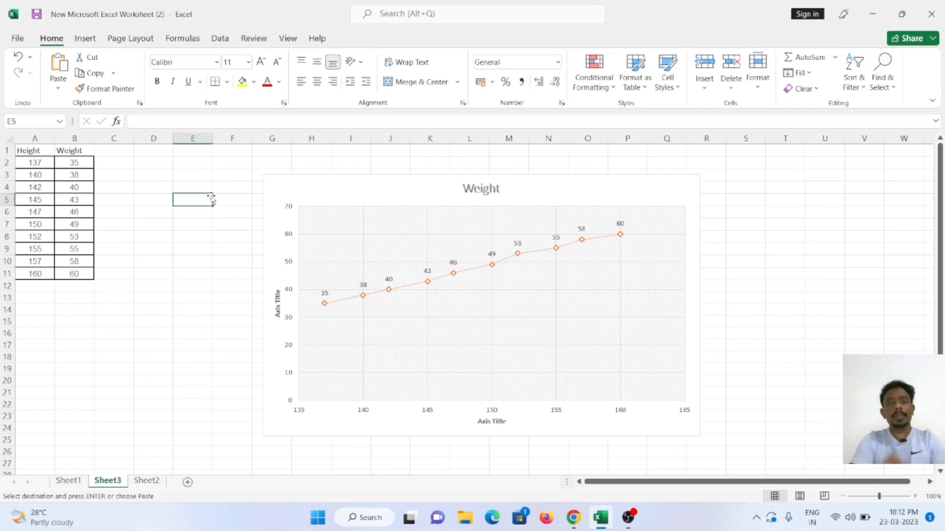
Step: Change the weight for height 147 in B6 to 95
click(76, 212)
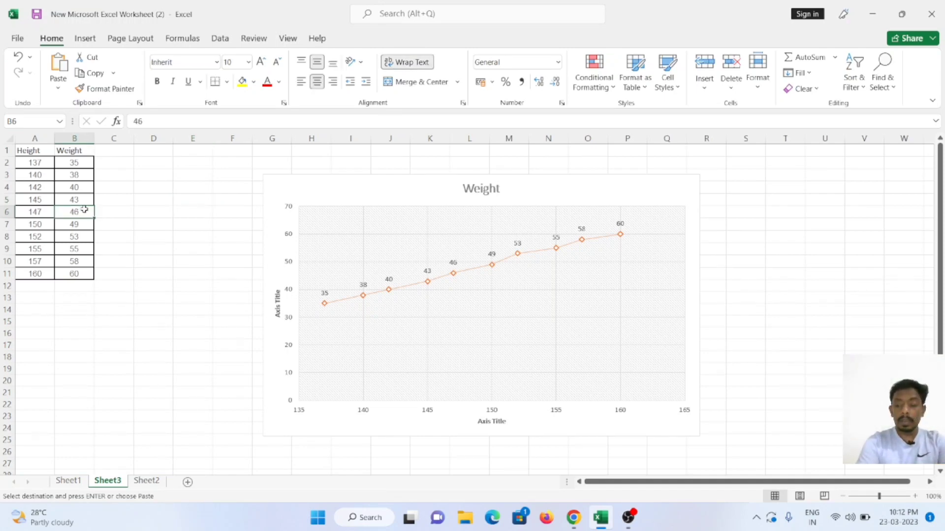
text(95)
key(Return)
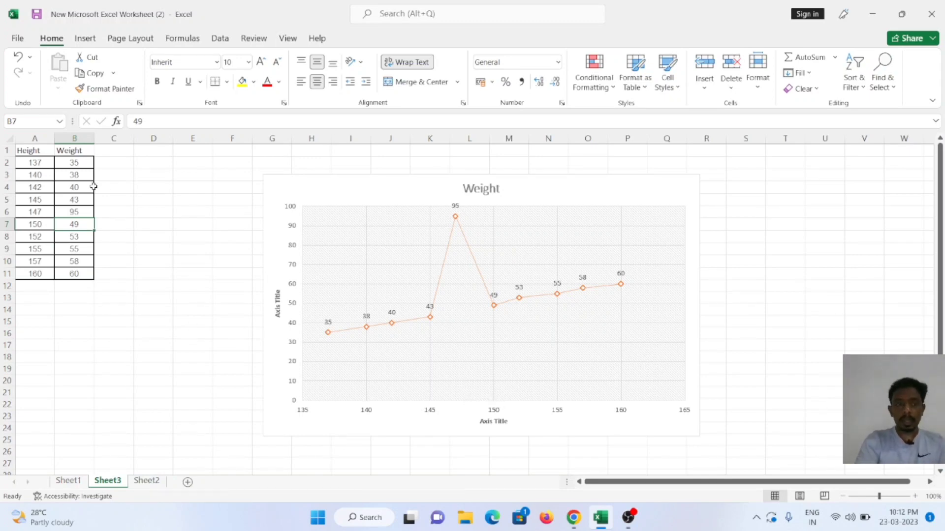
Step: Set the weight for height 147 in B6 to 65 and the weight for height 160 in B11 to 40
click(82, 212)
text(65)
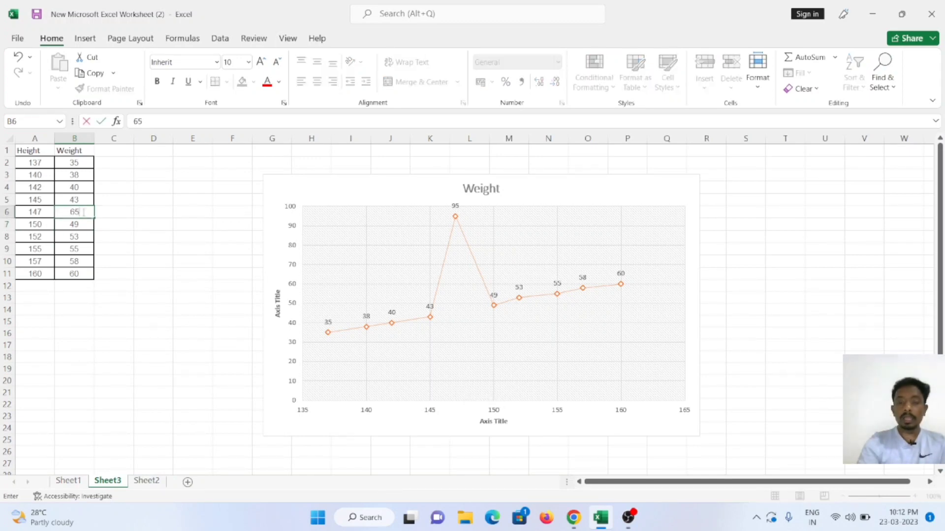
key(Return)
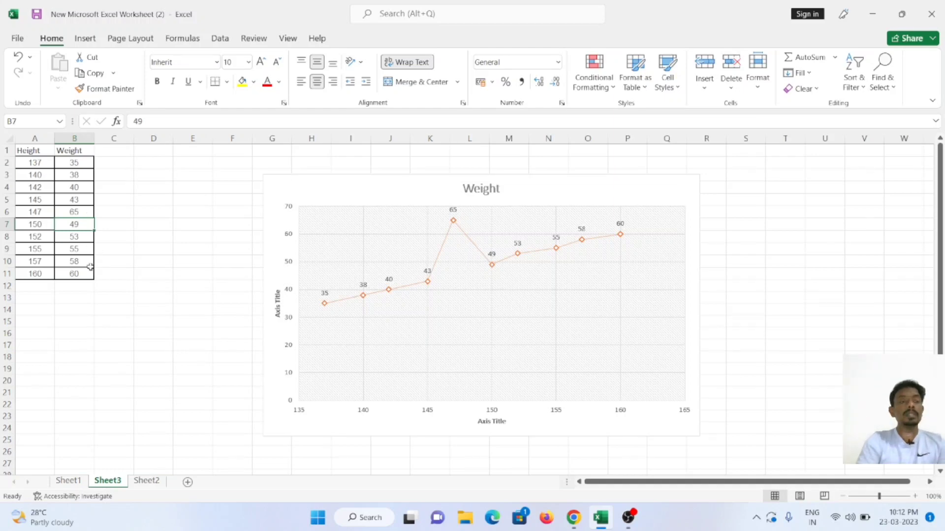
click(74, 274)
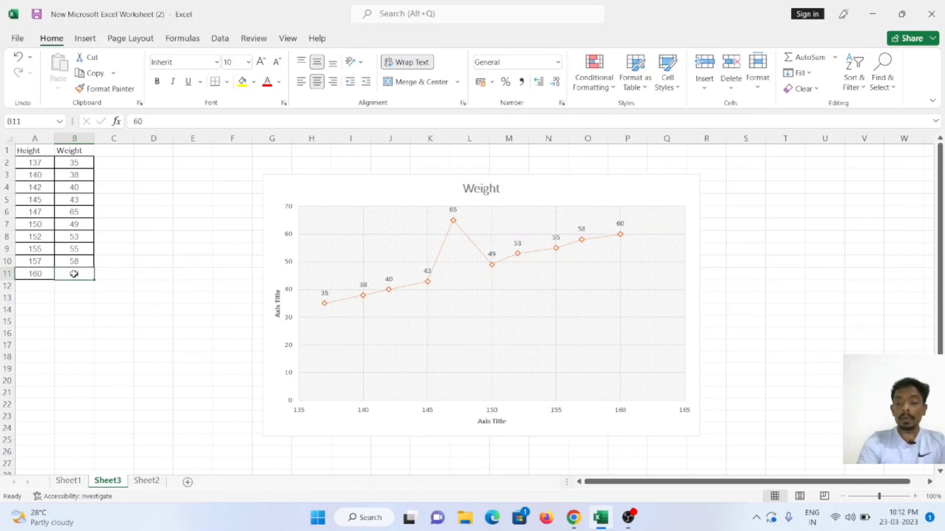
text(40)
key(Return)
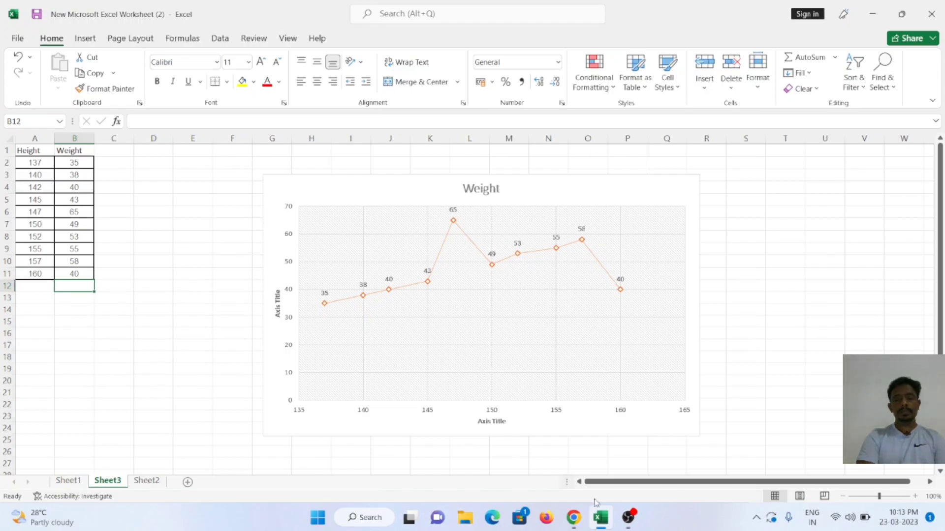
click(624, 521)
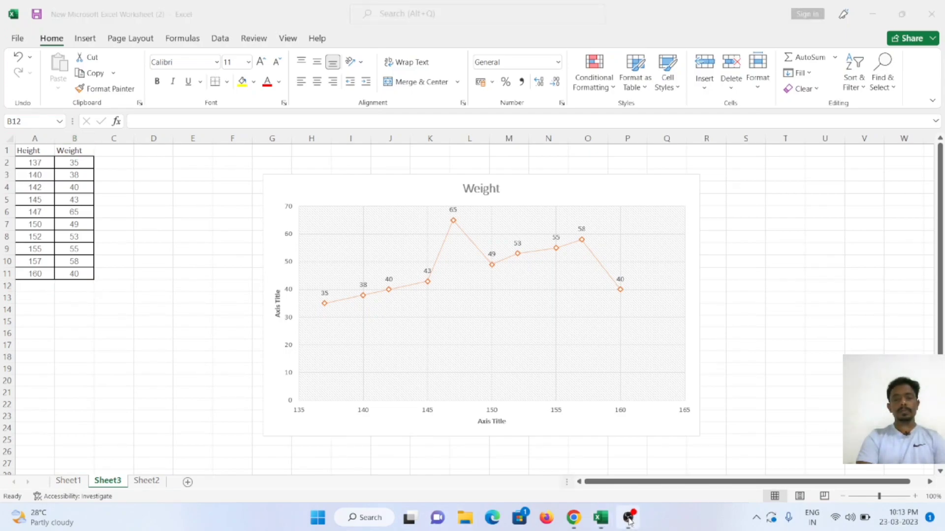